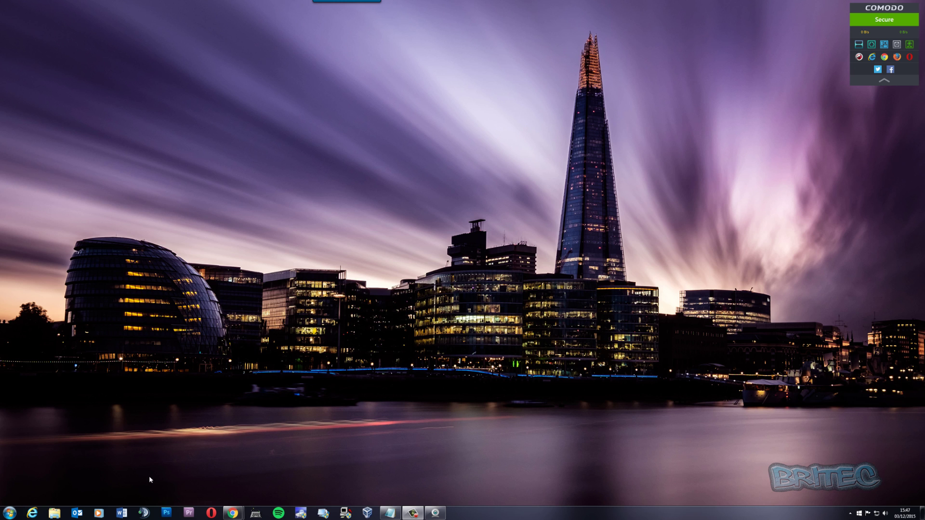
# Insert the fruit bowl photo into a new blank document and enlarge it from 7.62 to 17.89 cm square
pyautogui.click(122, 514)
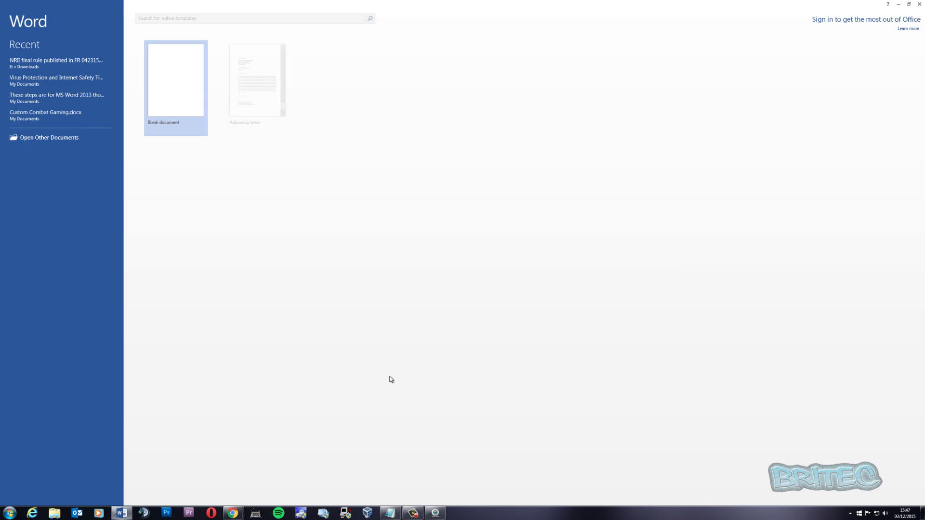
pyautogui.click(172, 100)
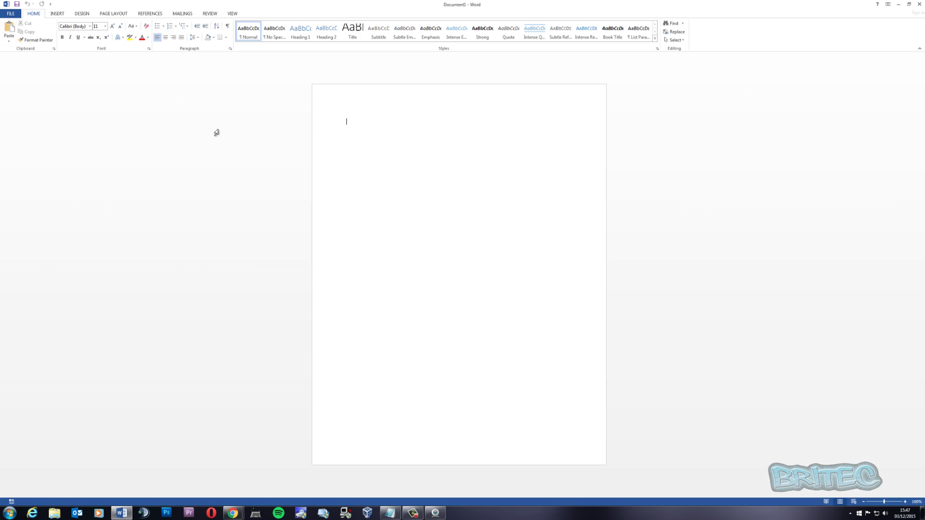
pyautogui.click(58, 14)
pyautogui.click(77, 30)
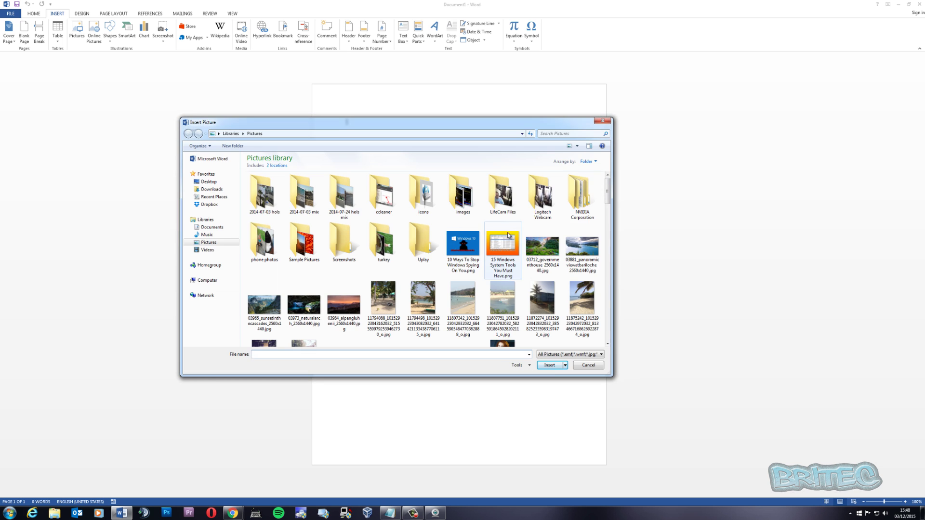
pyautogui.moveTo(607, 195); pyautogui.dragTo(614, 229)
pyautogui.click(463, 294)
pyautogui.click(550, 365)
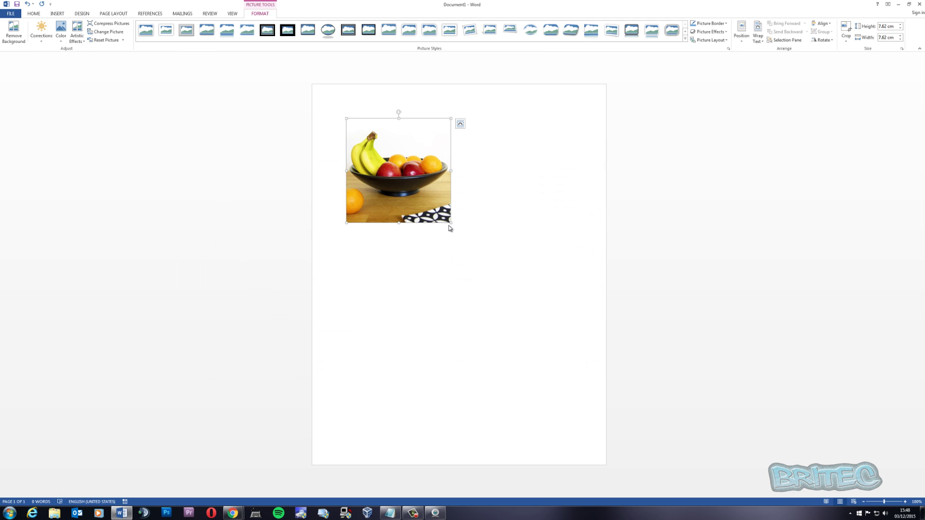
pyautogui.moveTo(452, 223); pyautogui.dragTo(591, 345)
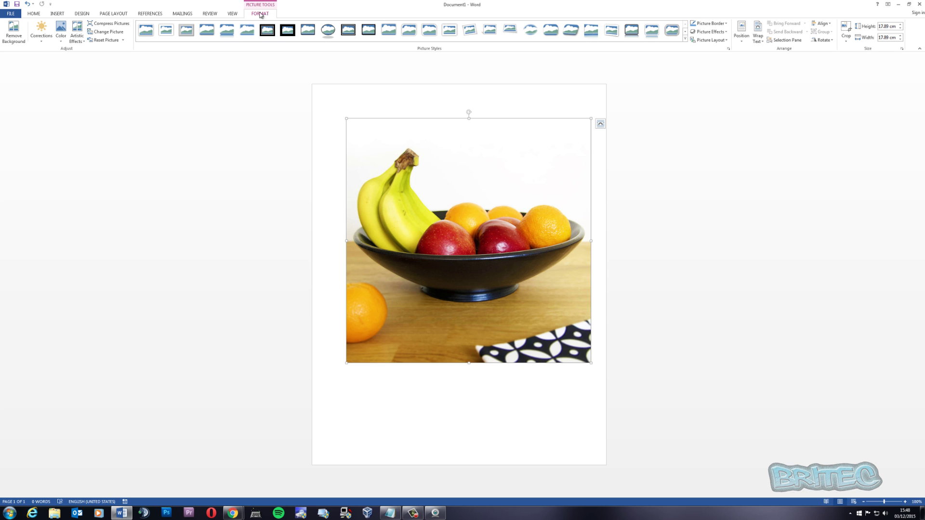
# Start Remove Background and adjust the keep box to take in the bowl's lower left, right rim and bottom edge
pyautogui.click(10, 42)
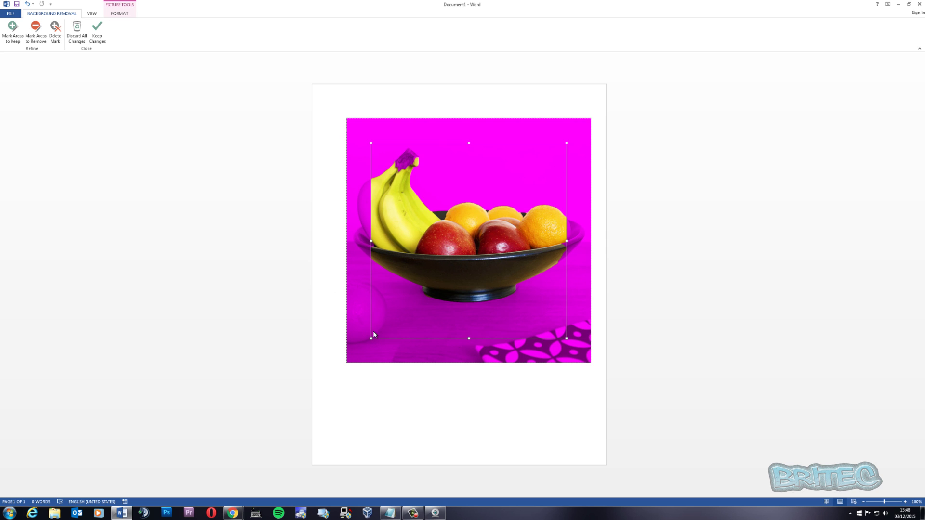
pyautogui.moveTo(371, 338); pyautogui.dragTo(352, 317)
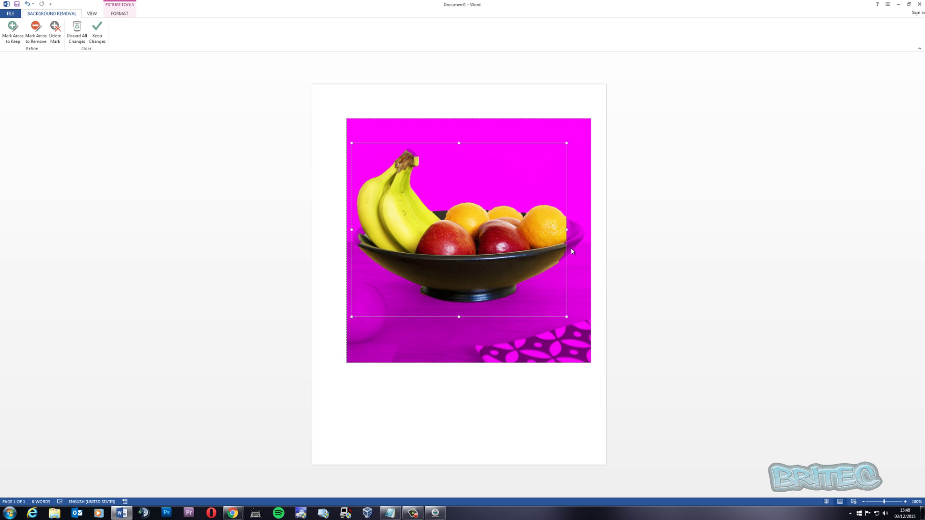
pyautogui.moveTo(566, 229); pyautogui.dragTo(586, 232)
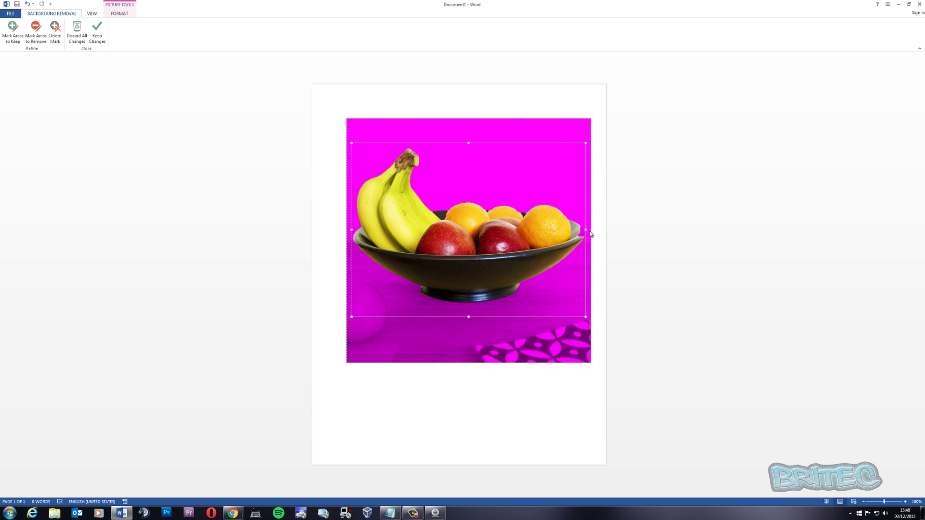
pyautogui.moveTo(586, 229); pyautogui.dragTo(587, 229)
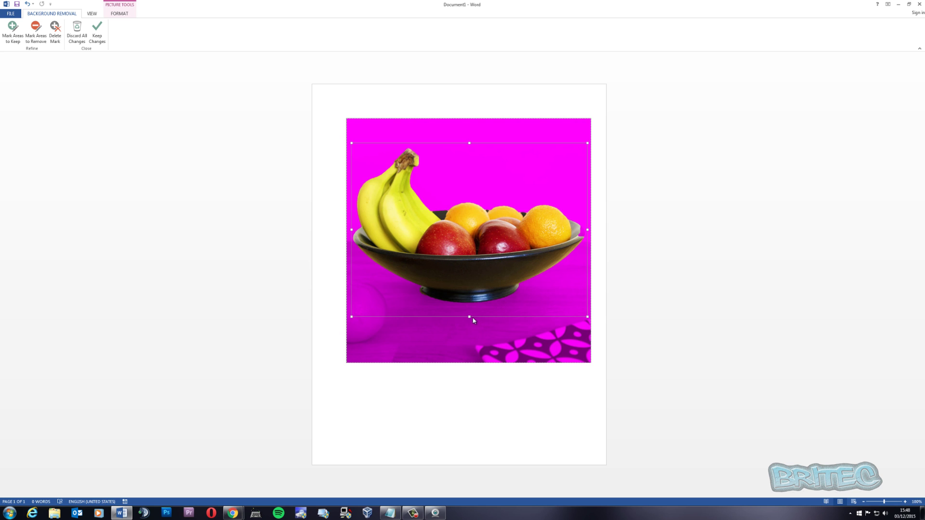
pyautogui.moveTo(470, 317); pyautogui.dragTo(469, 309)
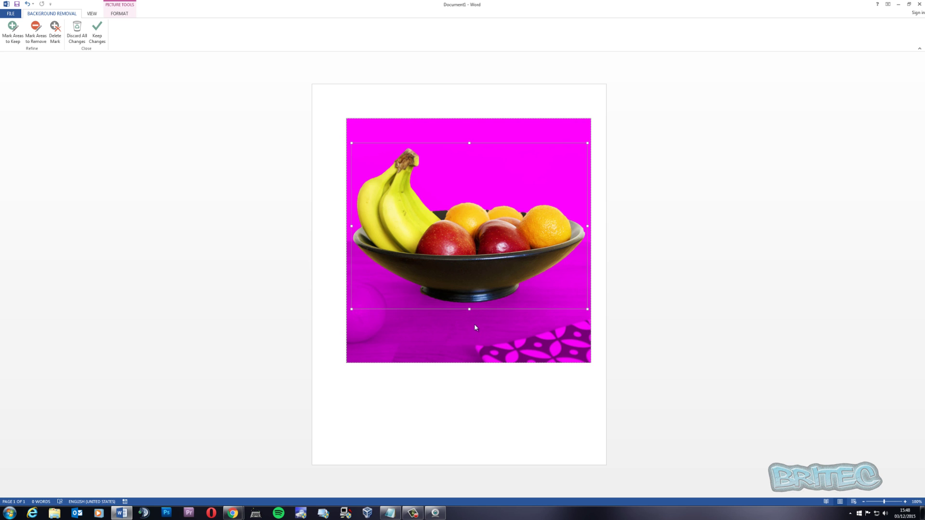
pyautogui.moveTo(469, 308); pyautogui.dragTo(469, 306)
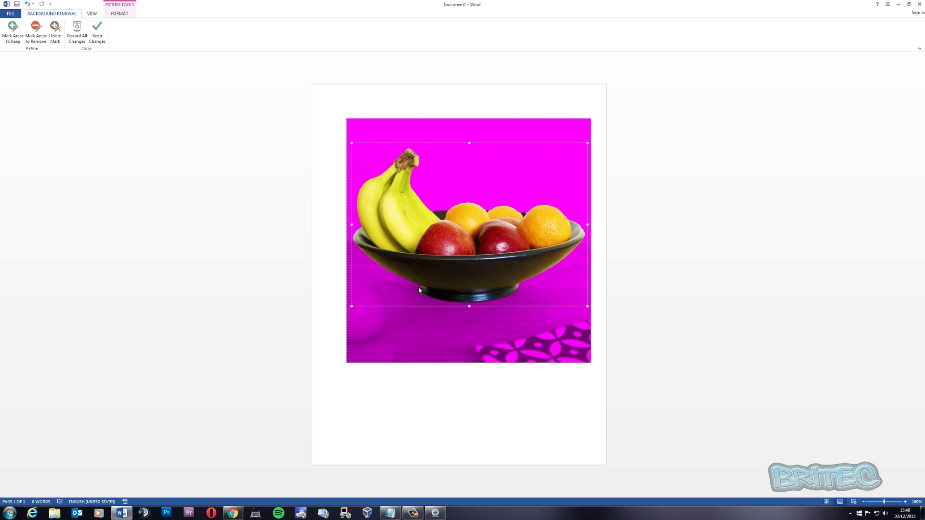
pyautogui.click(10, 38)
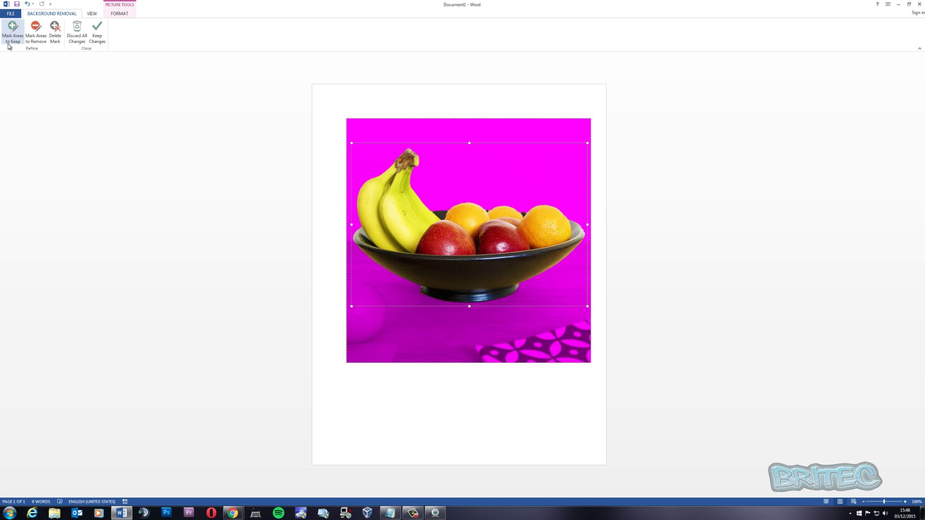
pyautogui.click(33, 35)
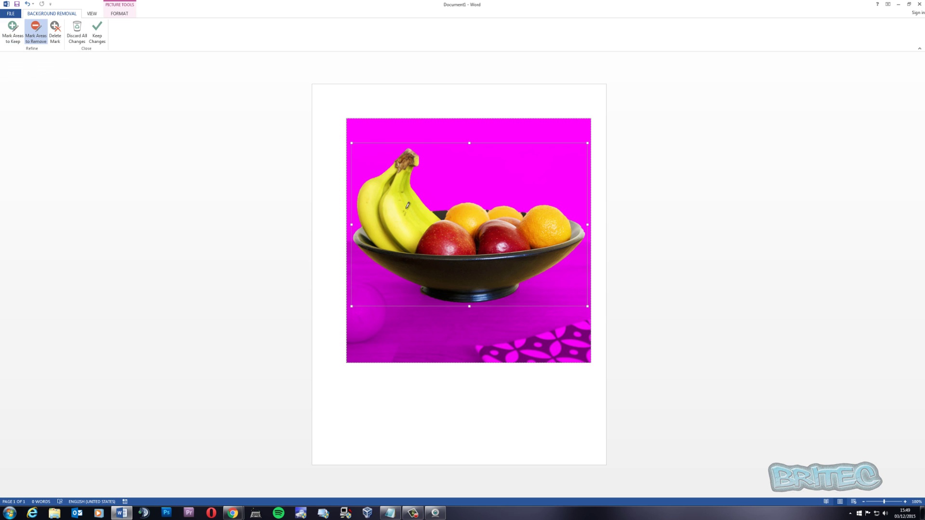
pyautogui.moveTo(430, 229); pyautogui.dragTo(429, 227)
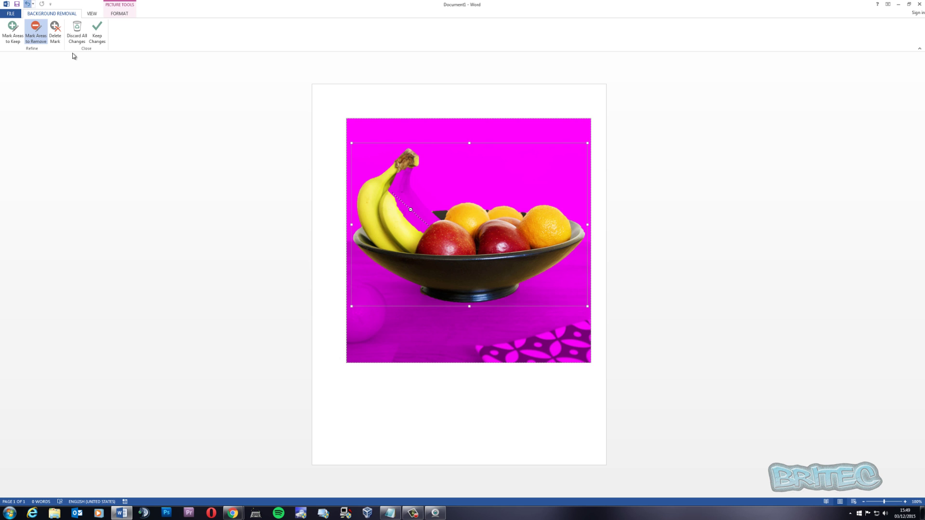
pyautogui.hotkey('ctrl', 'z')
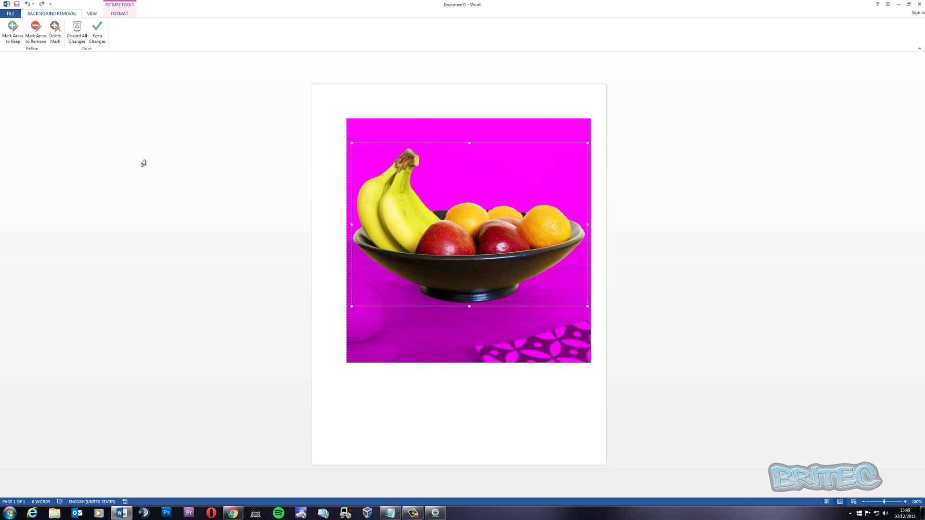
pyautogui.click(37, 32)
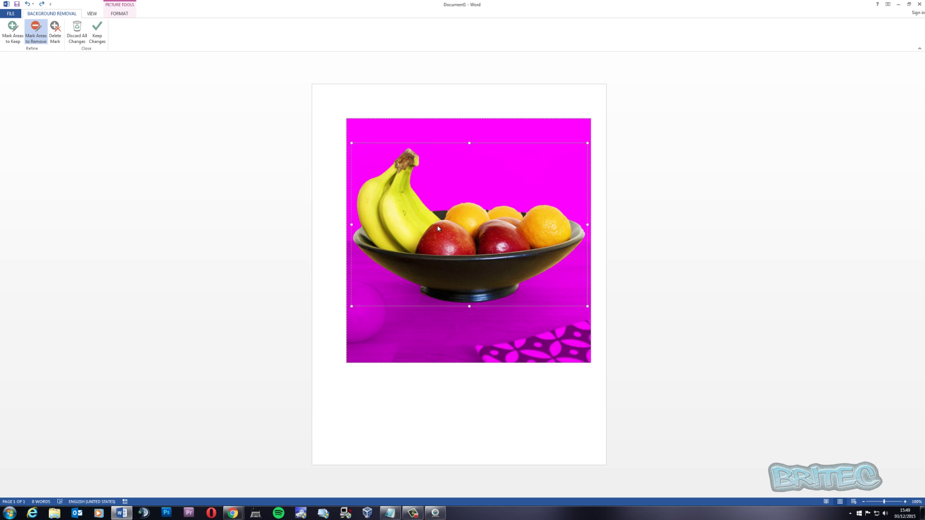
pyautogui.moveTo(435, 224)
pyautogui.mouseDown()
pyautogui.moveTo(469, 246)
pyautogui.moveTo(422, 246)
pyautogui.mouseUp()
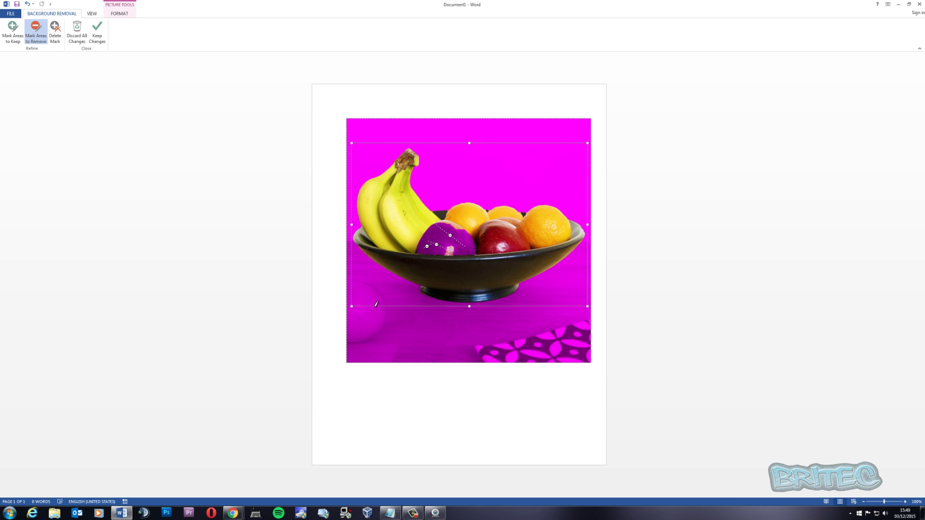
pyautogui.click(28, 4)
pyautogui.click(28, 4)
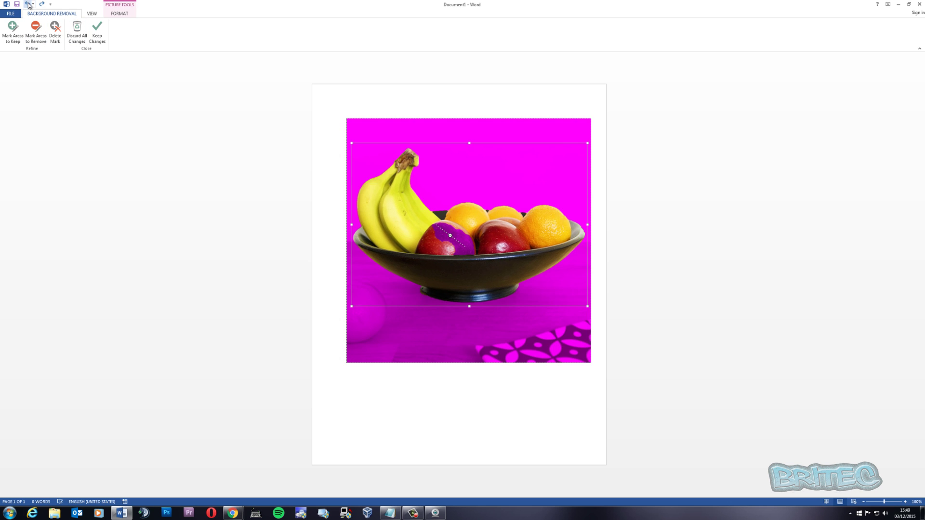
pyautogui.click(28, 4)
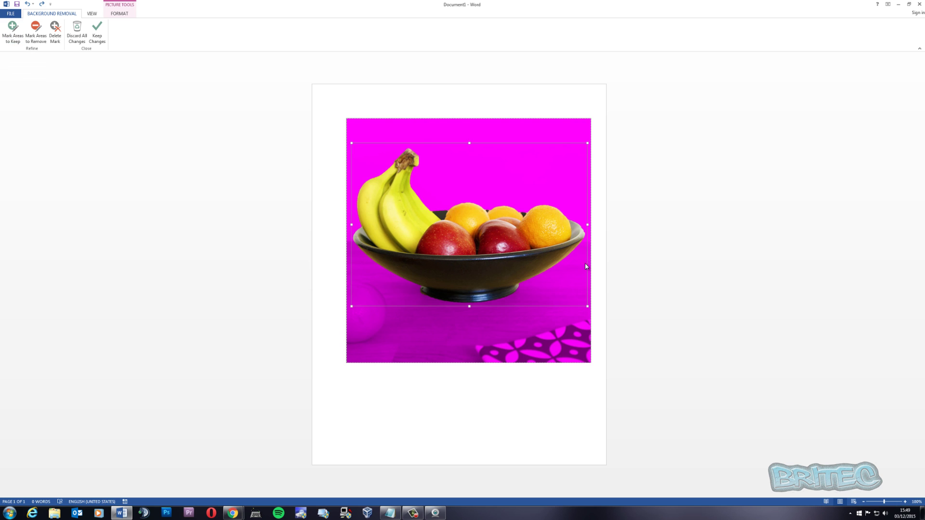
# Keep the background removal changes and set the page colour to blue-grey
pyautogui.click(96, 31)
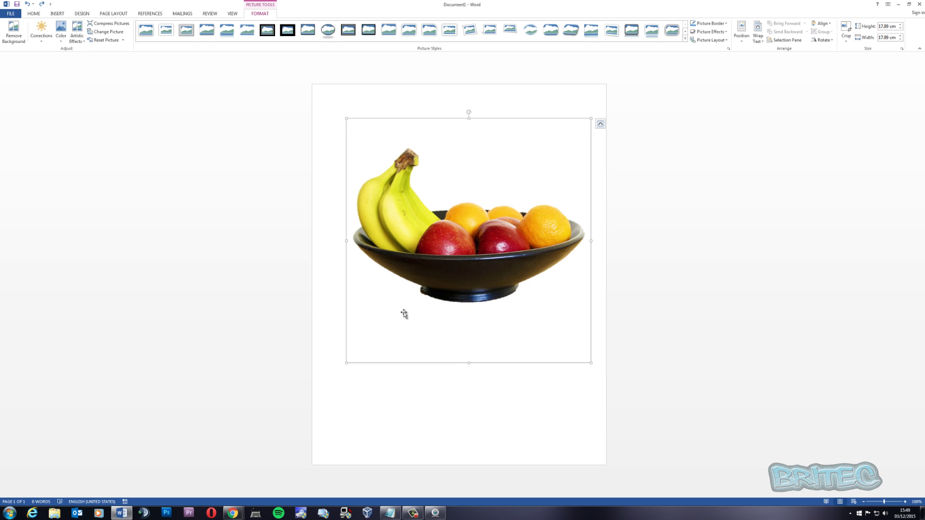
pyautogui.click(83, 13)
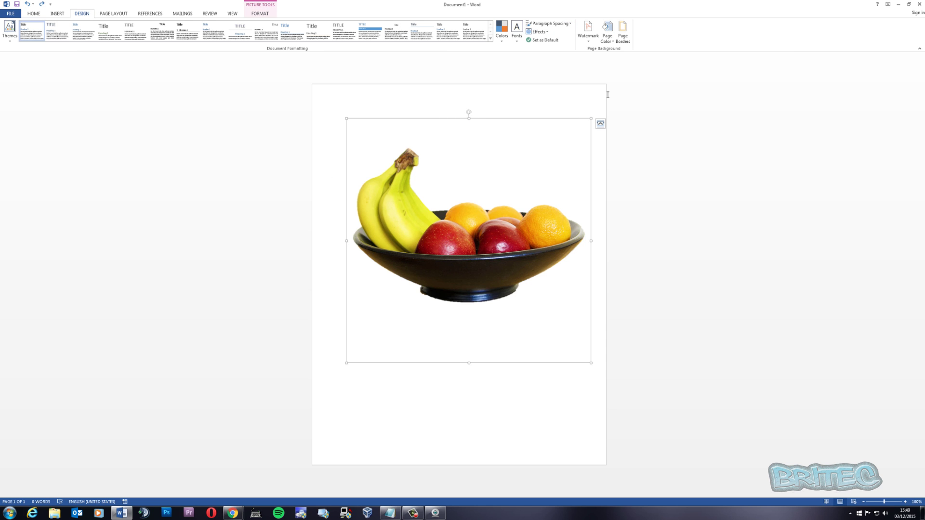
pyautogui.click(609, 42)
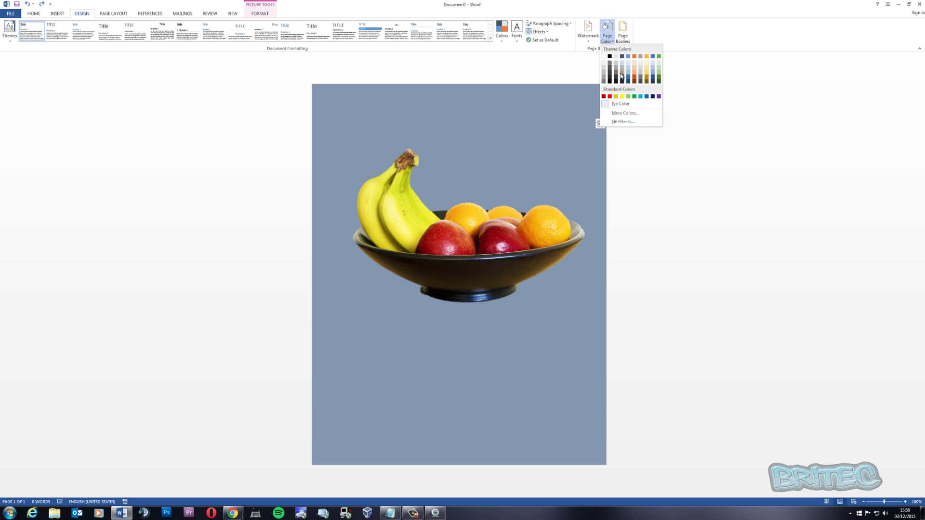
pyautogui.click(622, 72)
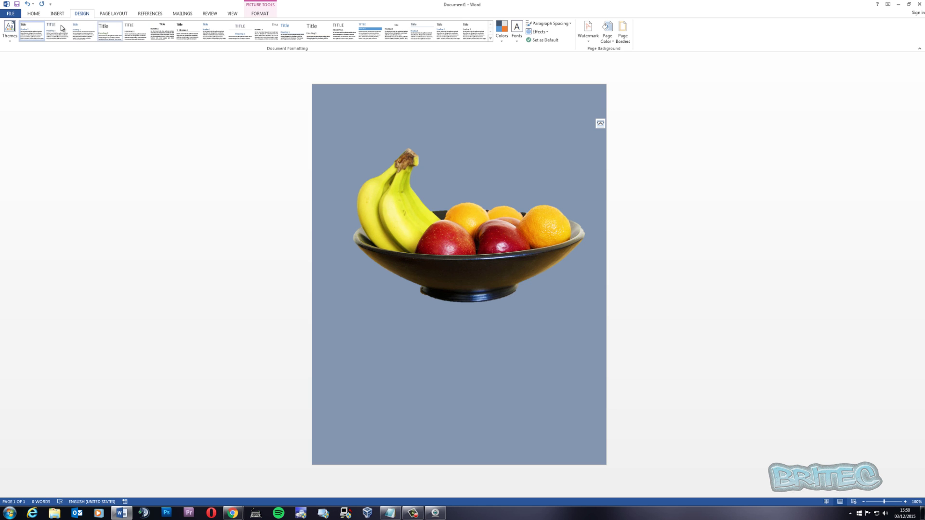
# Bring up the Picture Tools Format options for the fruit bowl photo
pyautogui.click(254, 13)
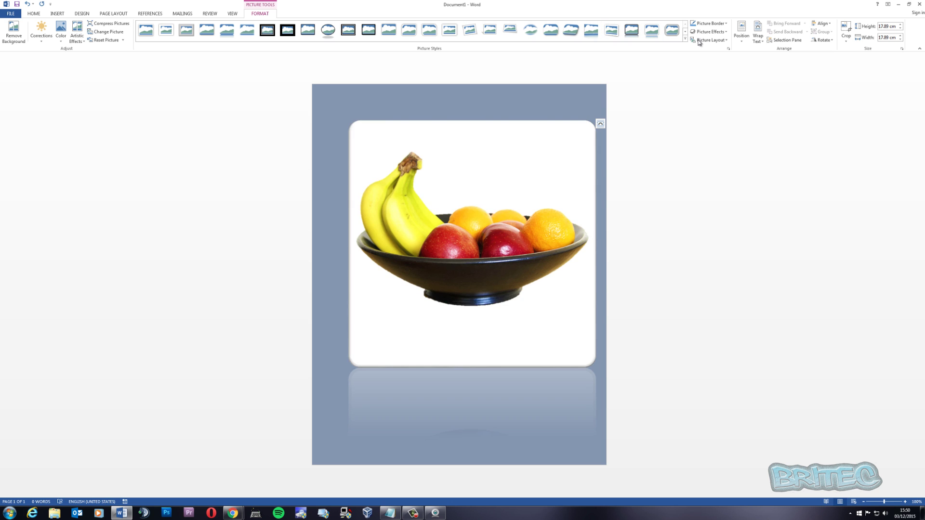
# Close the document and answer the save-changes prompt to exit Word
pyautogui.click(921, 8)
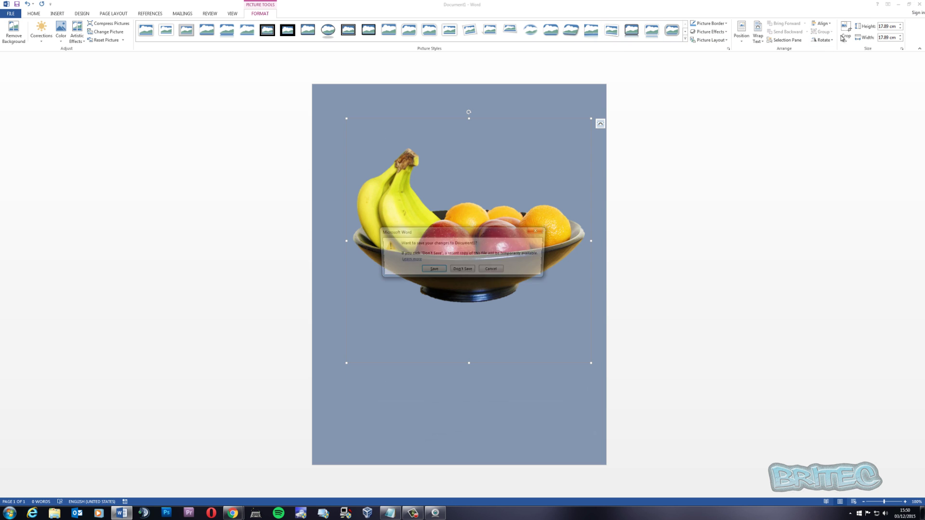
pyautogui.click(491, 271)
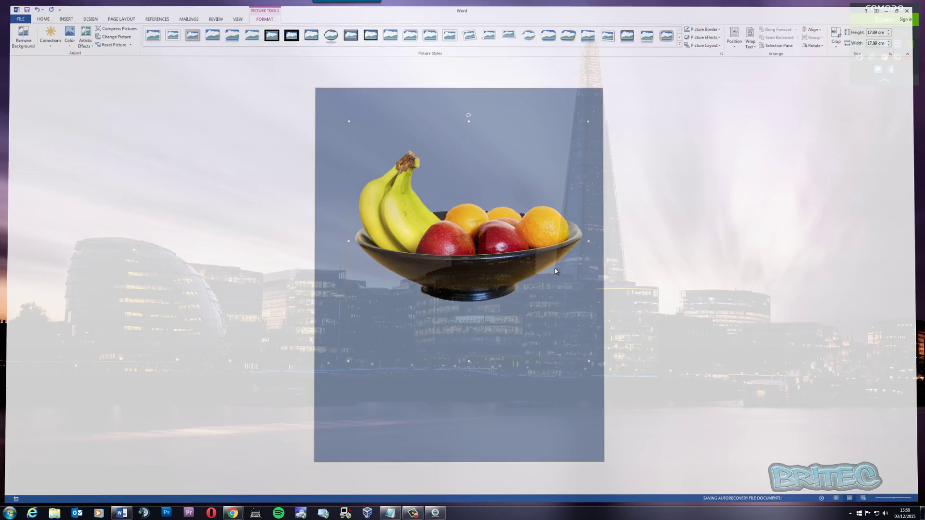